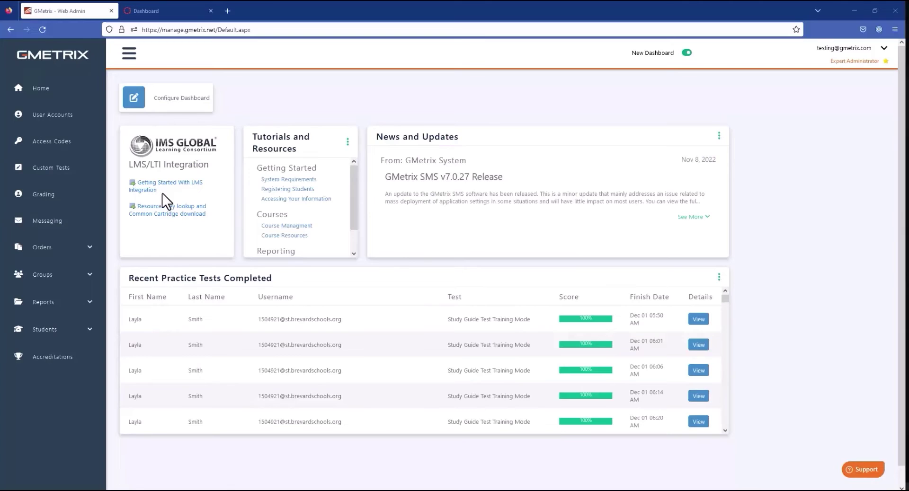
# - Open the resource key lookup and Common Cartridge download page in the GMetrix admin portal
pyautogui.click(172, 216)
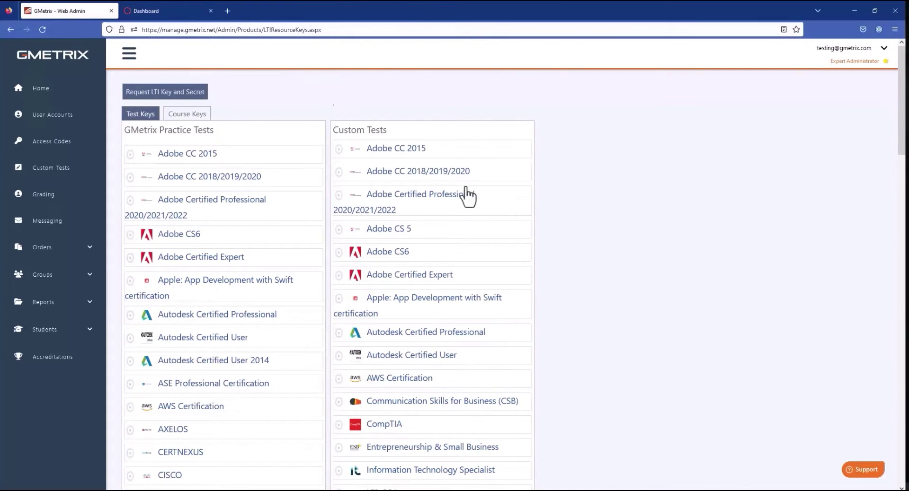
# - Switch to Canvas and open the external app configurations in the settings of the NA-COURSE-TEMPLATE course
pyautogui.click(140, 11)
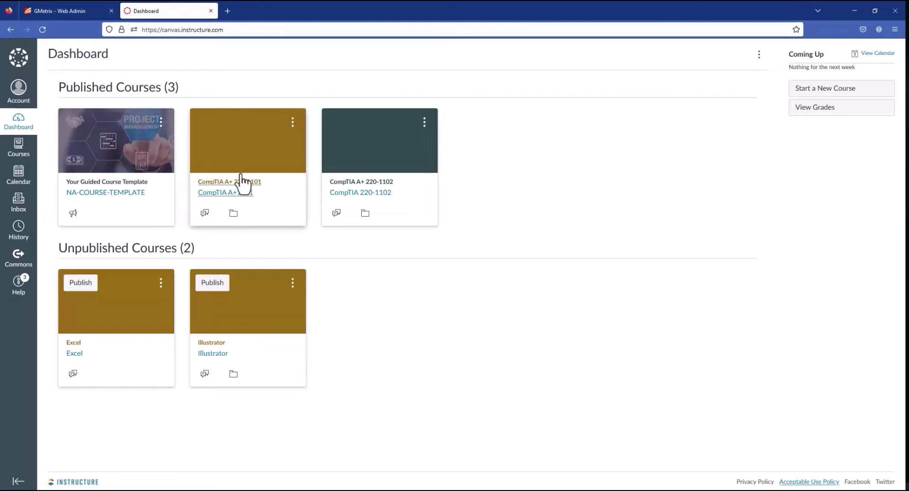
pyautogui.click(118, 143)
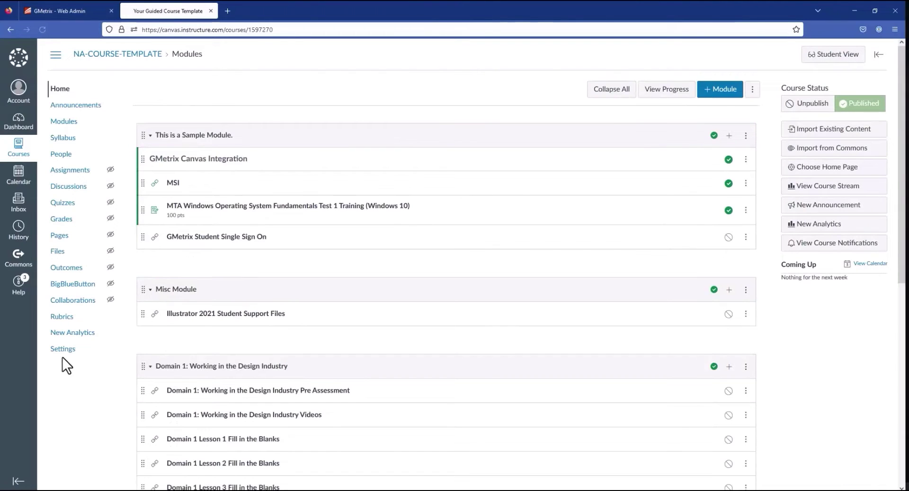
pyautogui.click(62, 351)
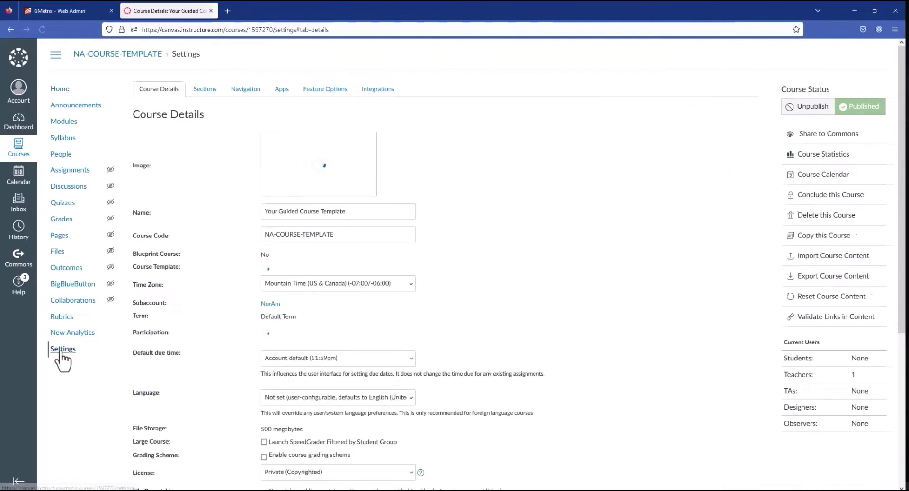
pyautogui.click(281, 92)
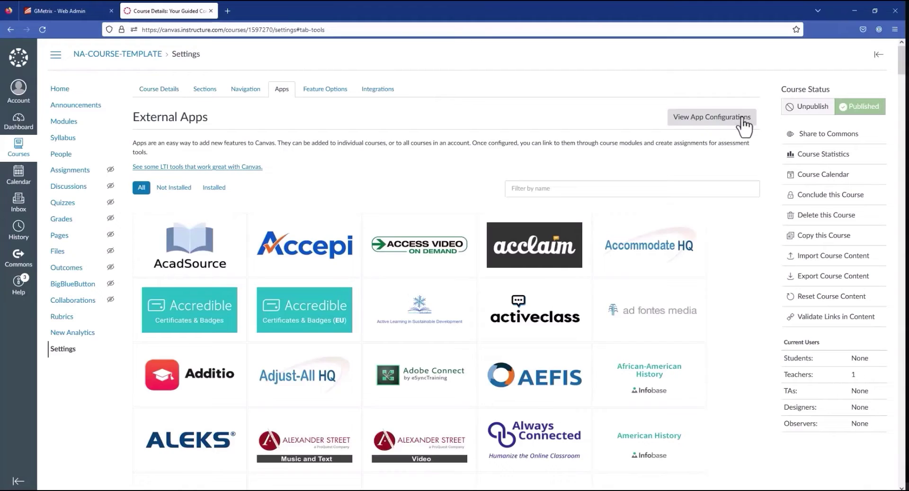
pyautogui.click(743, 117)
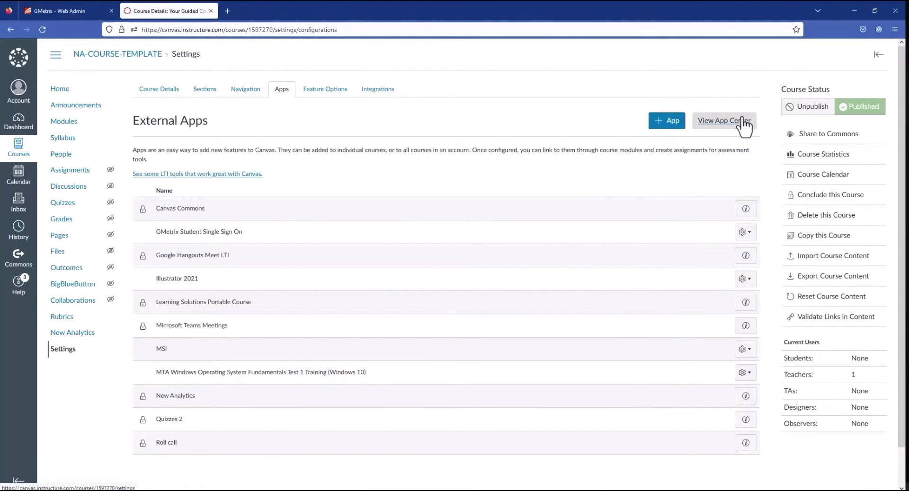
pyautogui.click(660, 122)
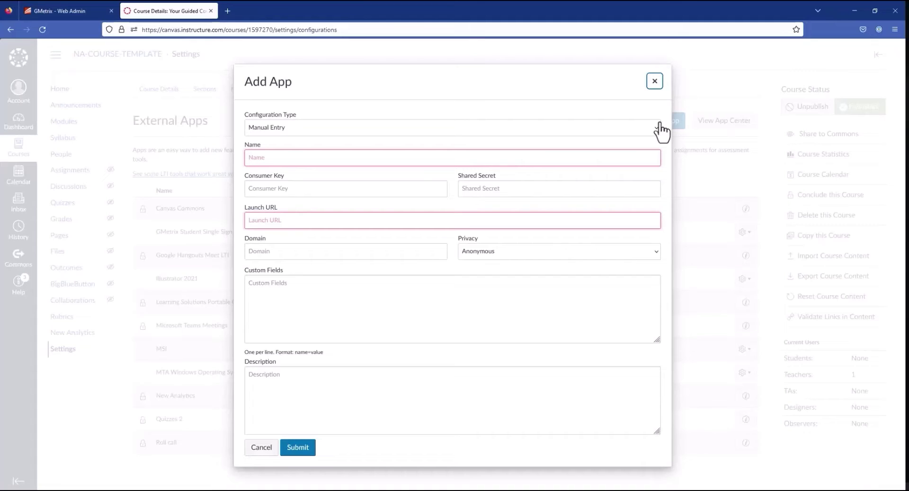
pyautogui.click(356, 158)
pyautogui.write('Gmetrix Student Single Sign On')
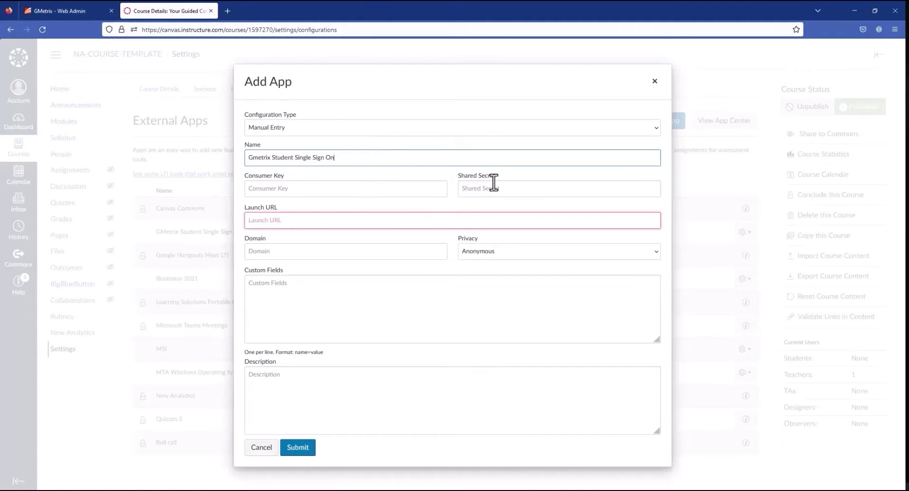
pyautogui.click(352, 220)
pyautogui.write('https://www.gmetrix.net/lti')
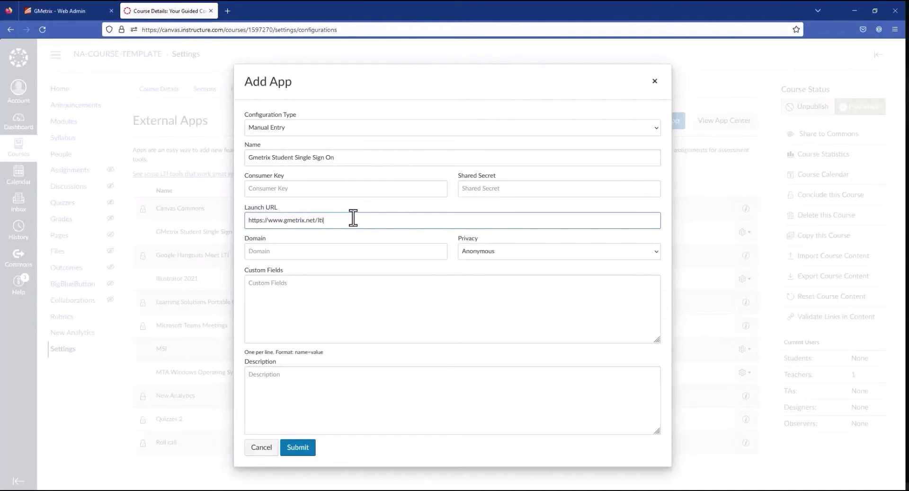
pyautogui.press('Tab')
pyautogui.write('www.gmetrix.net')
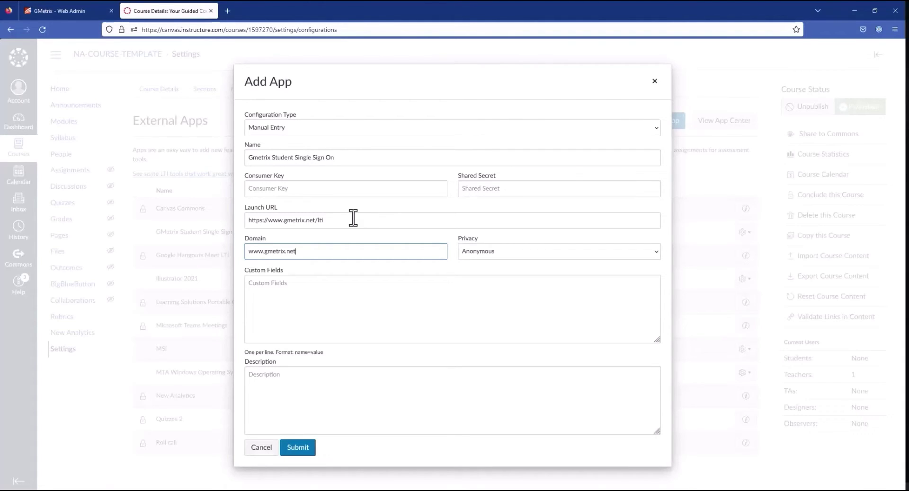
pyautogui.press('Tab')
pyautogui.press('Down')
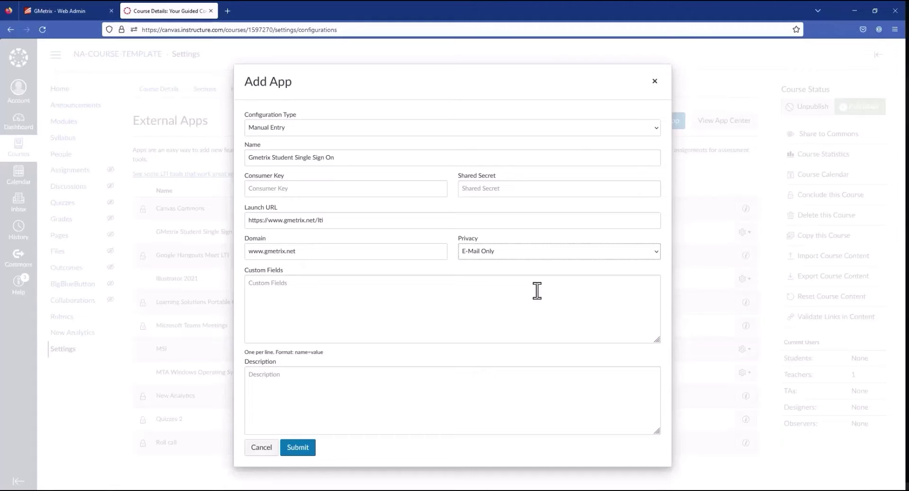
pyautogui.press('Escape')
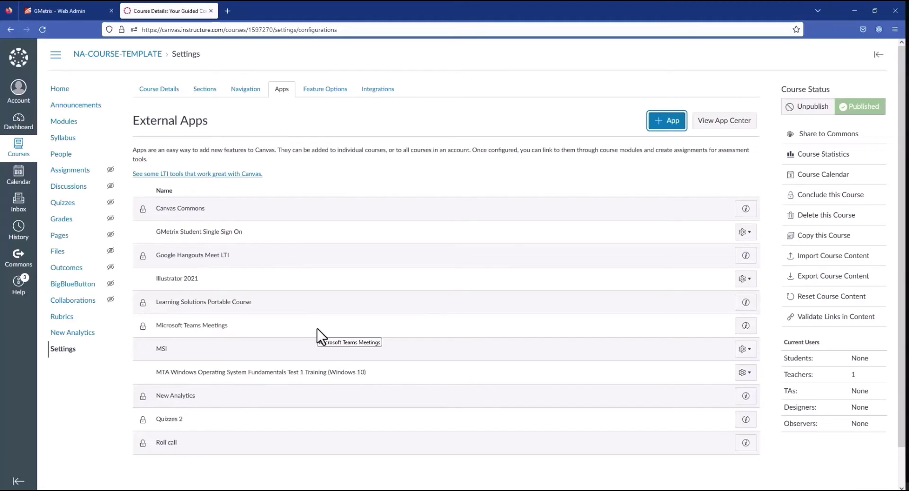
# - Launch GMetrix Student Single Sign On from the course's sample module in a new window
pyautogui.click(64, 91)
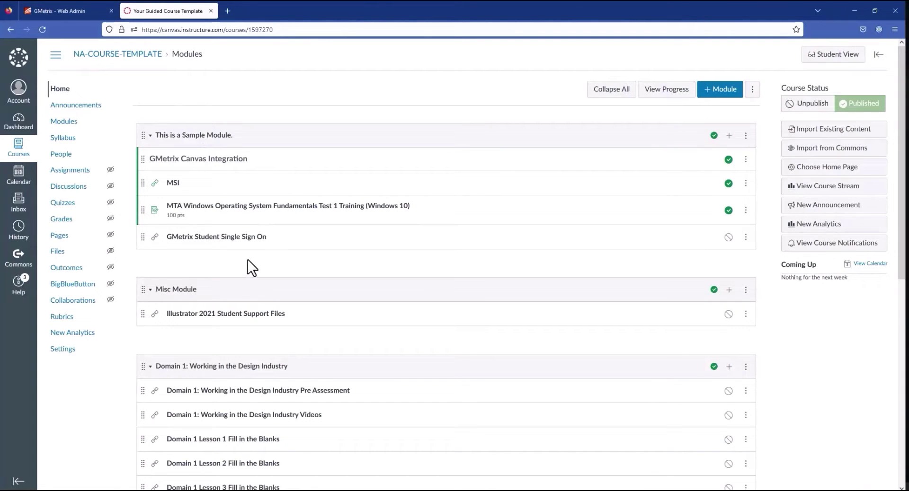
pyautogui.click(245, 238)
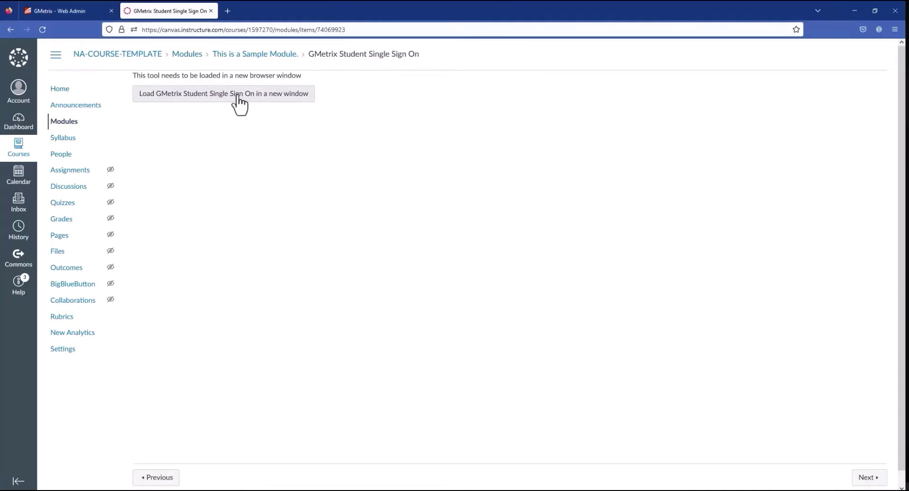
pyautogui.click(242, 94)
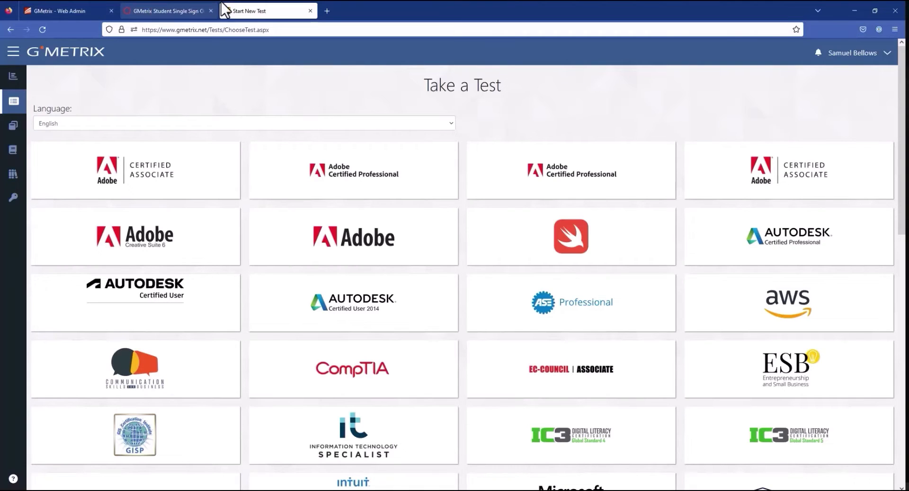
# - Log out of the GMetrix student account and close its browser tab
pyautogui.click(868, 56)
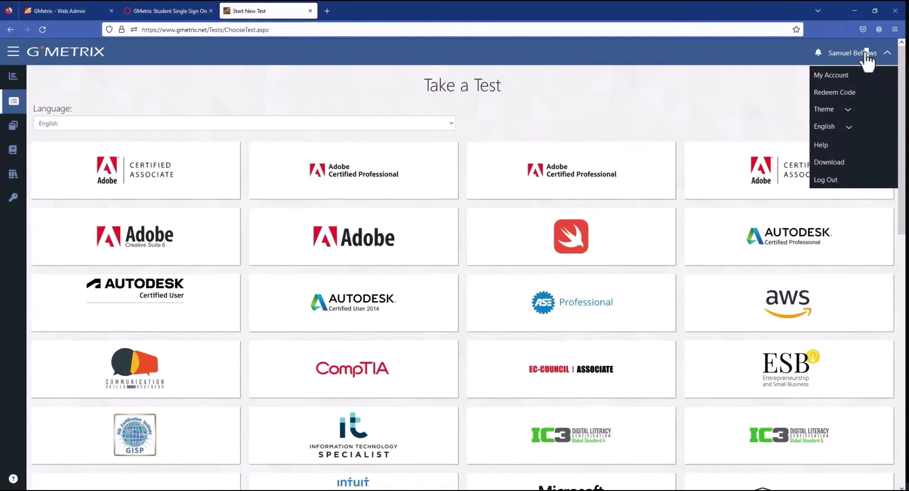
pyautogui.click(829, 181)
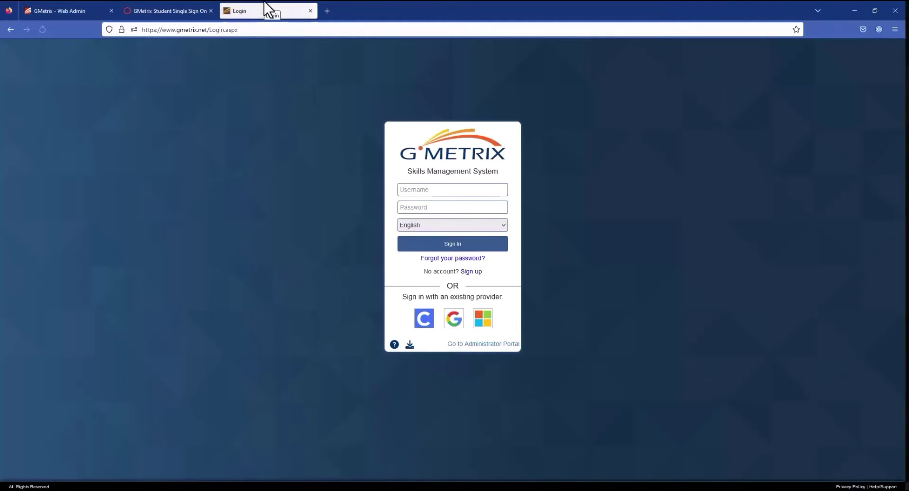
pyautogui.middleClick(257, 8)
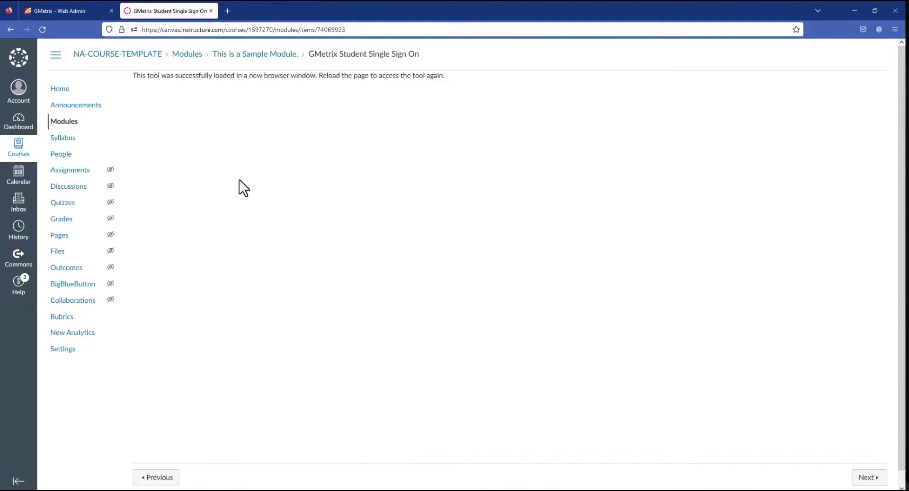
# - Open the MTA Windows Operating System Fundamentals Test 1 Training (Windows 10) app for editing in the course's app configurations
pyautogui.click(72, 350)
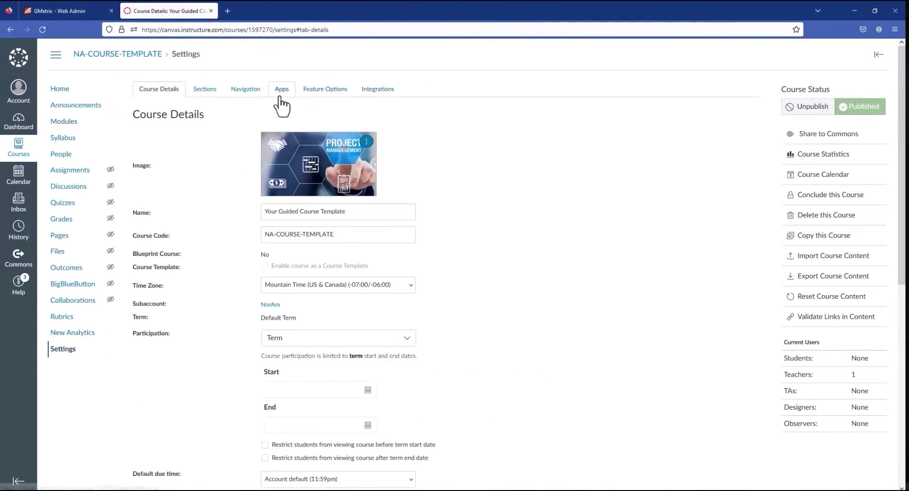
pyautogui.click(282, 104)
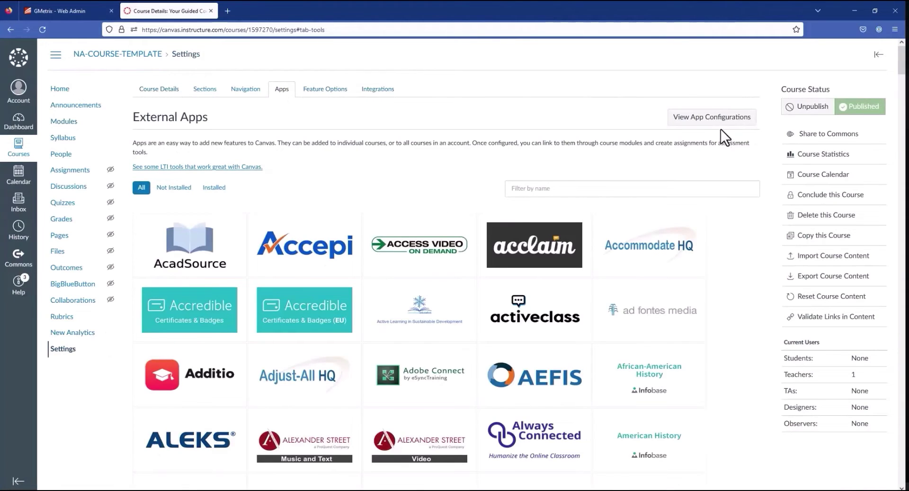
pyautogui.click(720, 121)
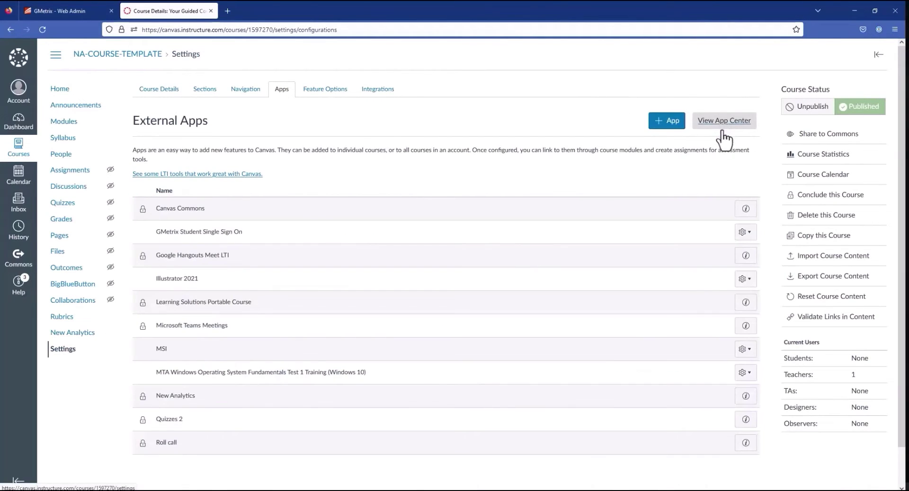
pyautogui.click(743, 373)
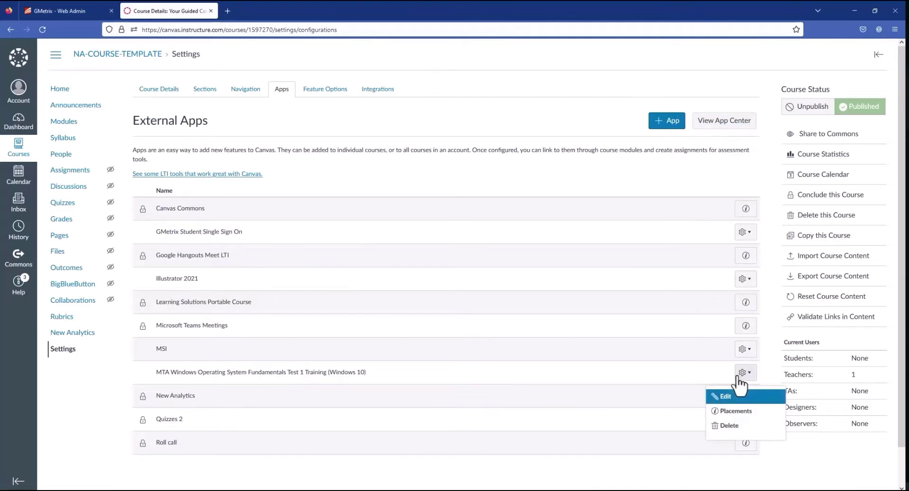
pyautogui.click(740, 397)
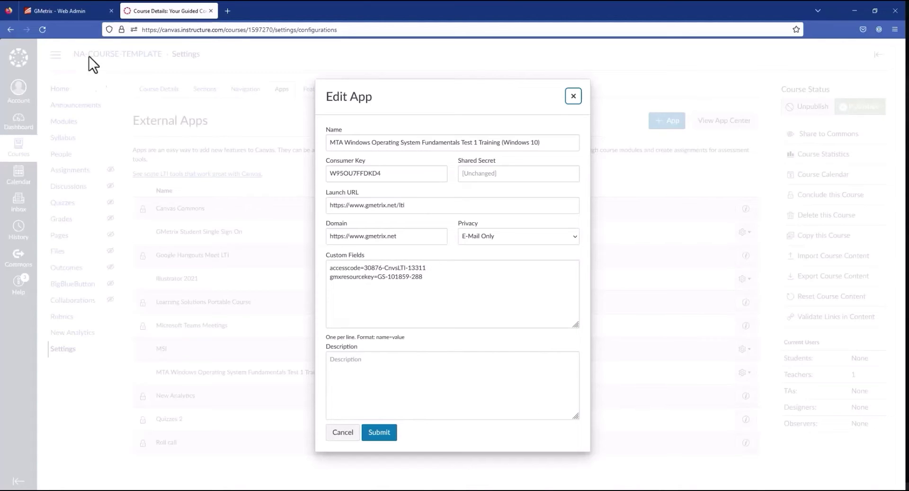
# - Switch to the GMetrix admin portal and look up the practice test resource keys for Autodesk 3DS Max and CompTIA A+ (220-1001)
pyautogui.click(64, 7)
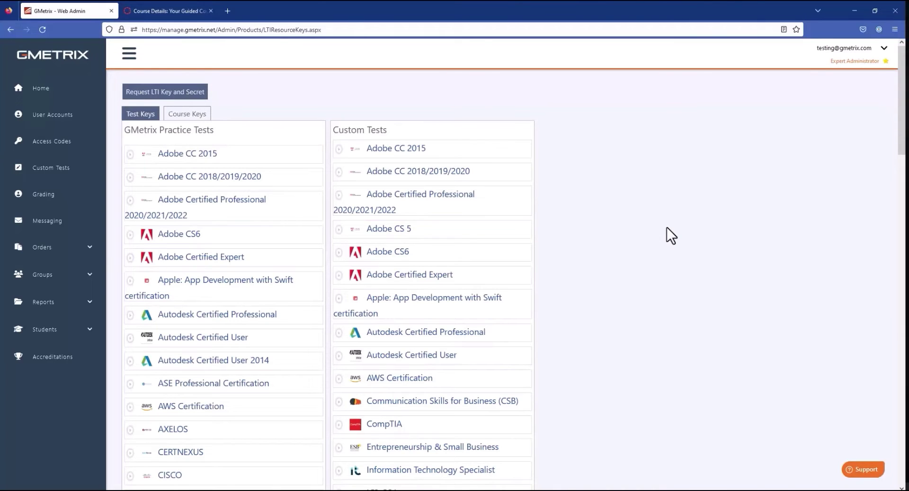
pyautogui.click(287, 317)
pyautogui.click(232, 334)
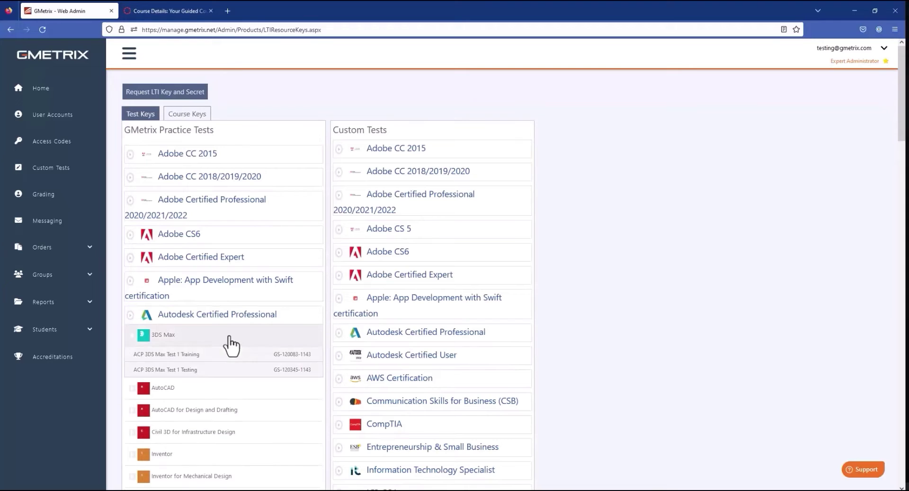
pyautogui.click(259, 315)
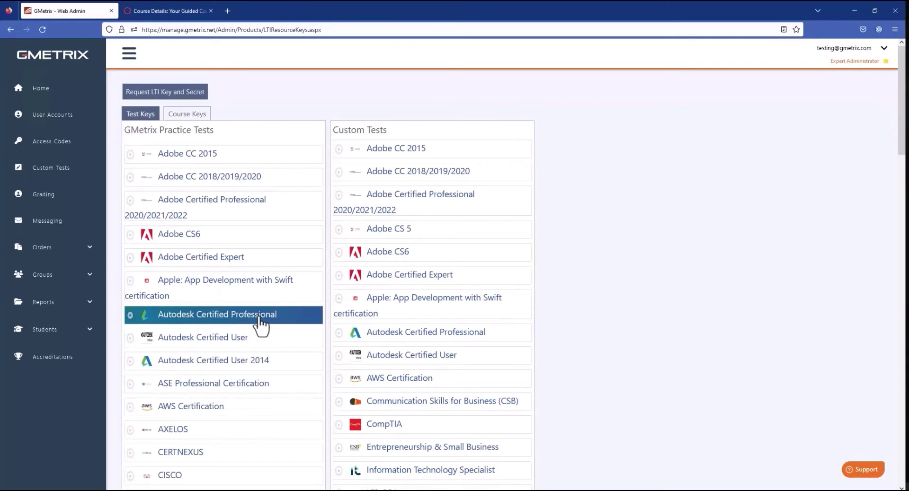
pyautogui.scroll(-3, 289, 303)
pyautogui.scroll(-2, 274, 400)
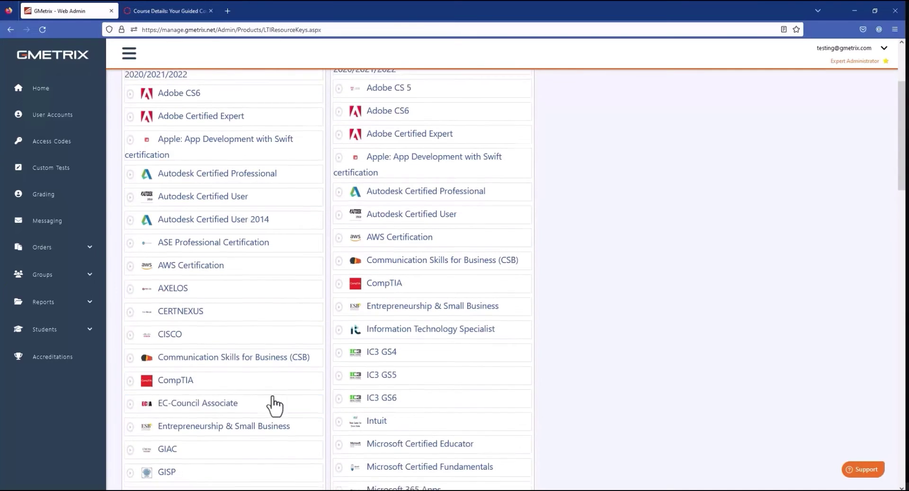
pyautogui.click(238, 297)
pyautogui.click(221, 326)
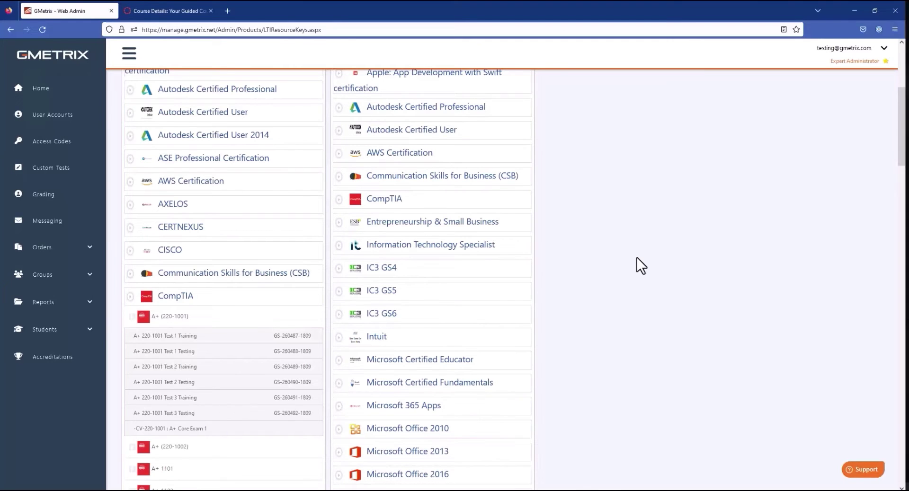
# - Return to the Canvas course home and launch the MTA Windows Operating System Fundamentals Test 1 Training assignment in a new window
pyautogui.click(199, 11)
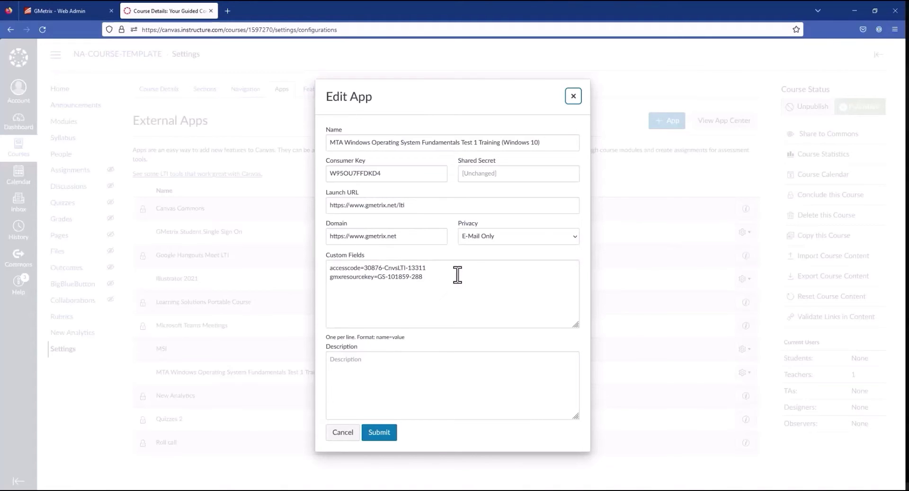
pyautogui.click(62, 94)
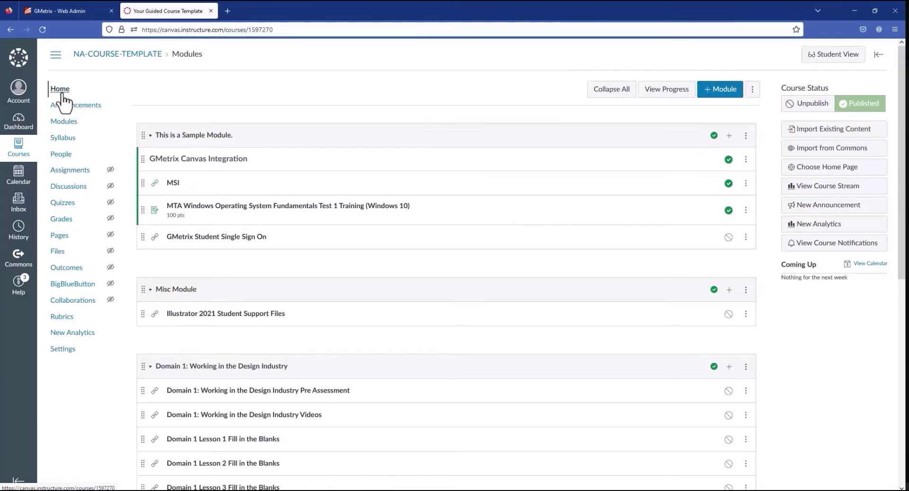
pyautogui.click(292, 210)
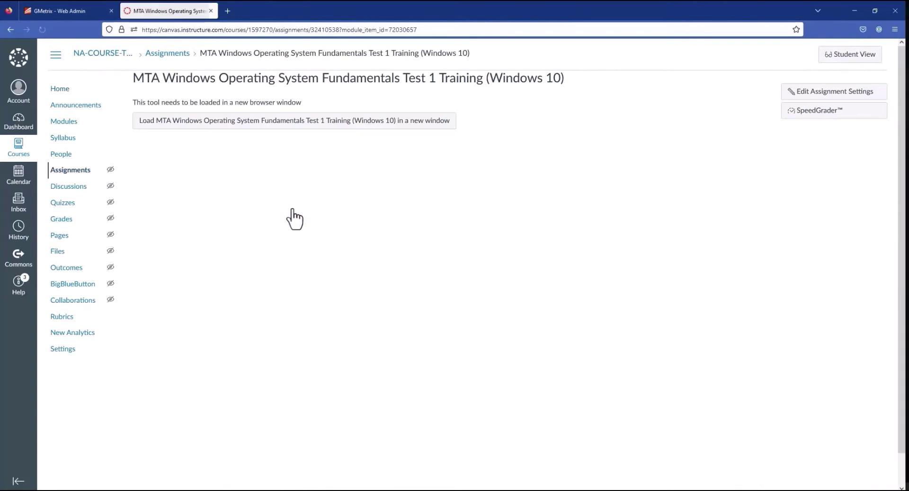
pyautogui.click(265, 121)
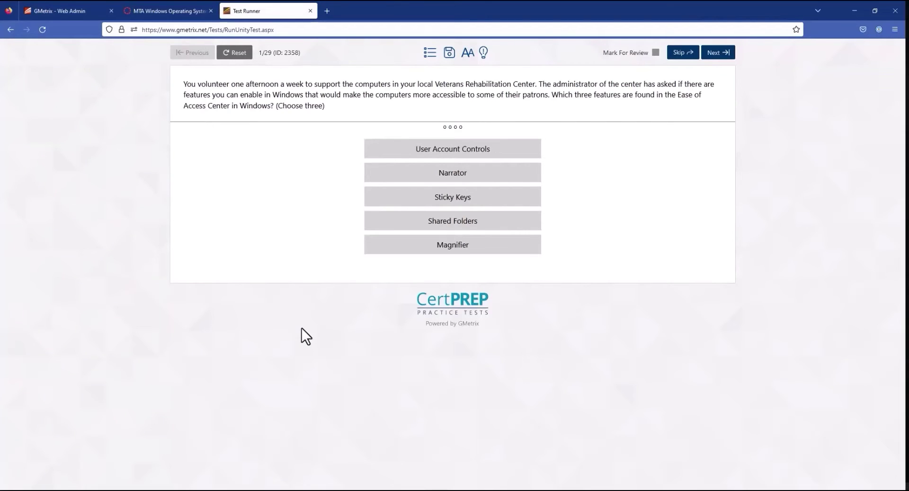
# - Finish the practice test from its question list and submit it for grading
pyautogui.click(430, 53)
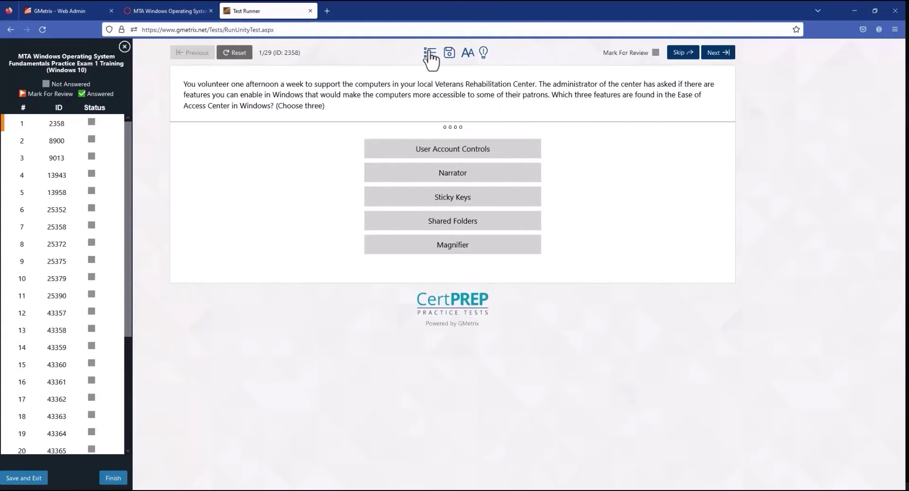
pyautogui.click(100, 479)
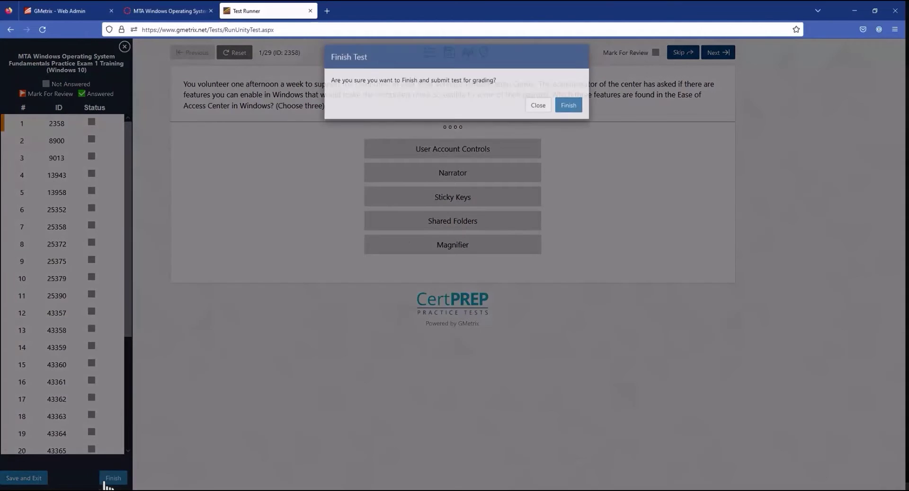
pyautogui.click(570, 114)
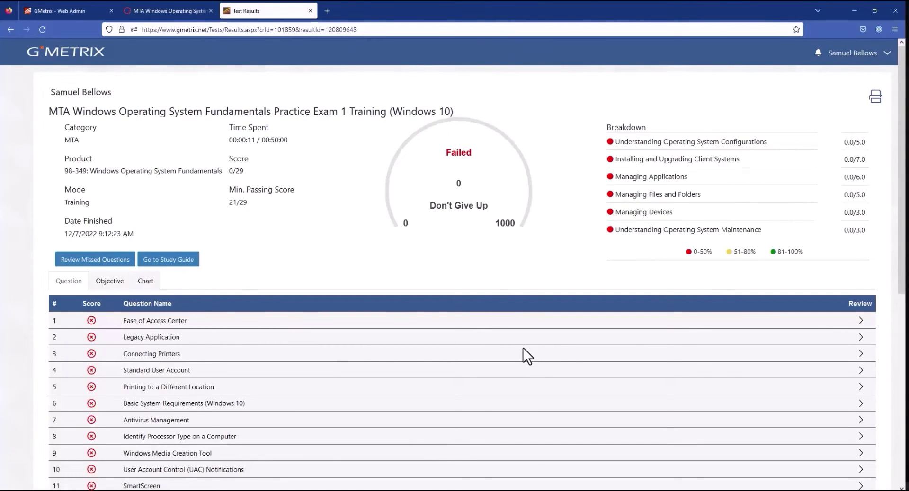
# - Return to the Canvas course, check the MTA Windows Operating System practice test score in the gradebook, and go back to the course home
pyautogui.click(88, 63)
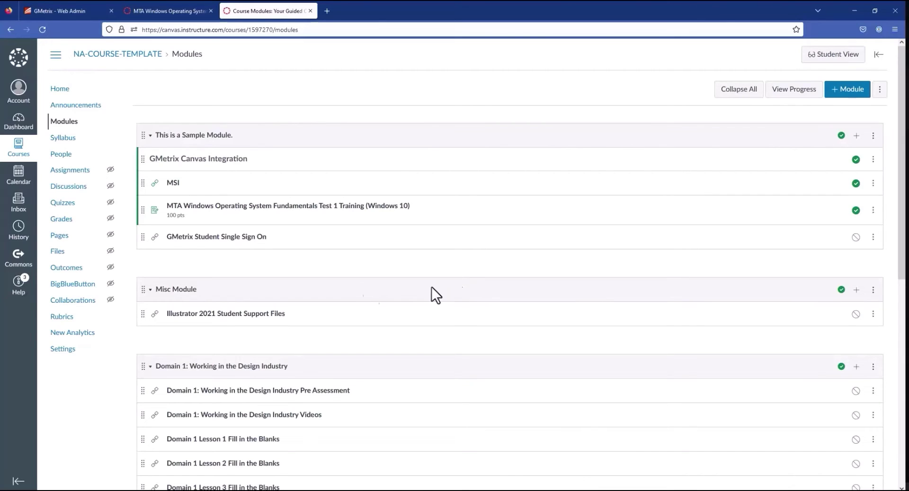
pyautogui.click(69, 221)
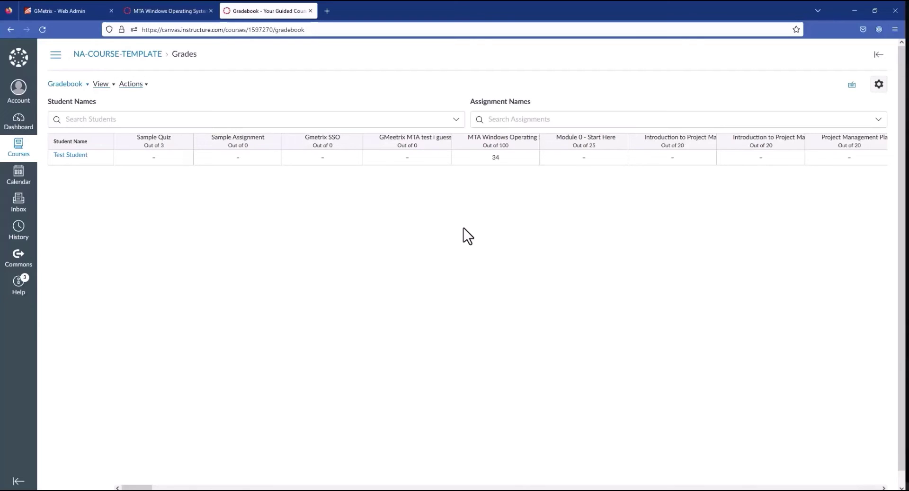
pyautogui.click(95, 54)
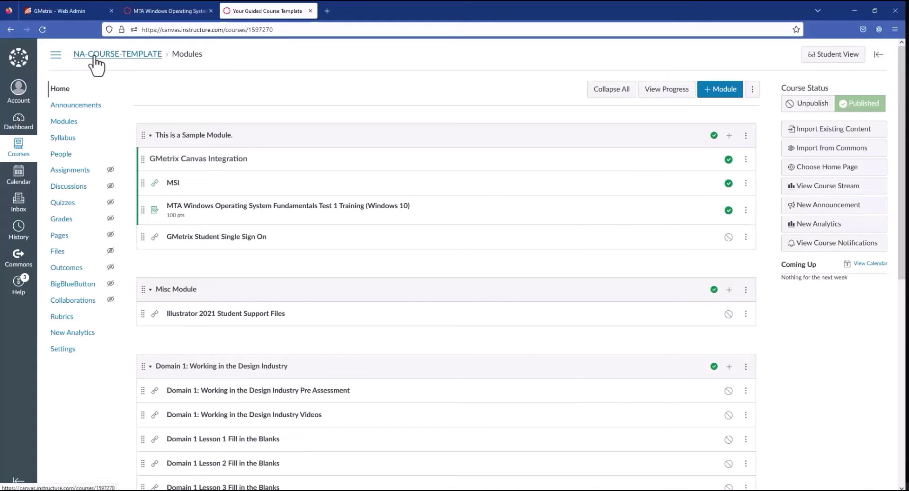
pyautogui.click(59, 351)
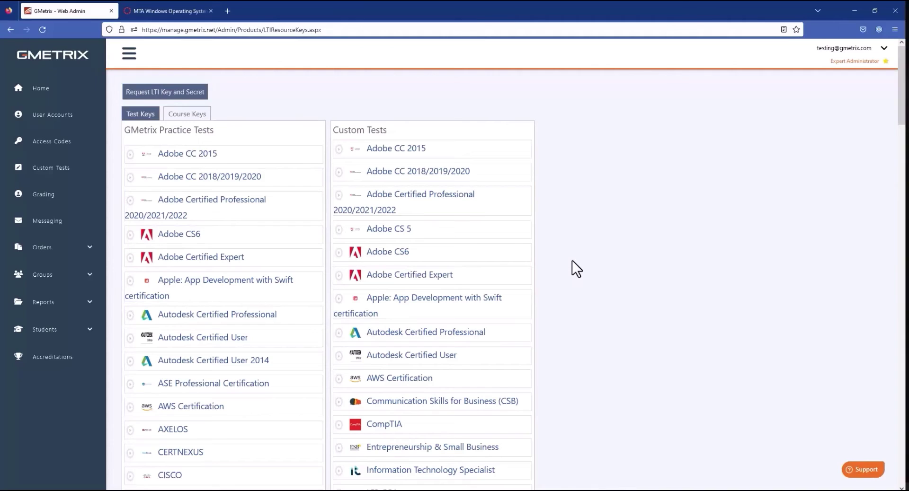
# - In the GMetrix admin portal's course keys, download the After Effects 2021 common cartridge without an access code
pyautogui.click(186, 115)
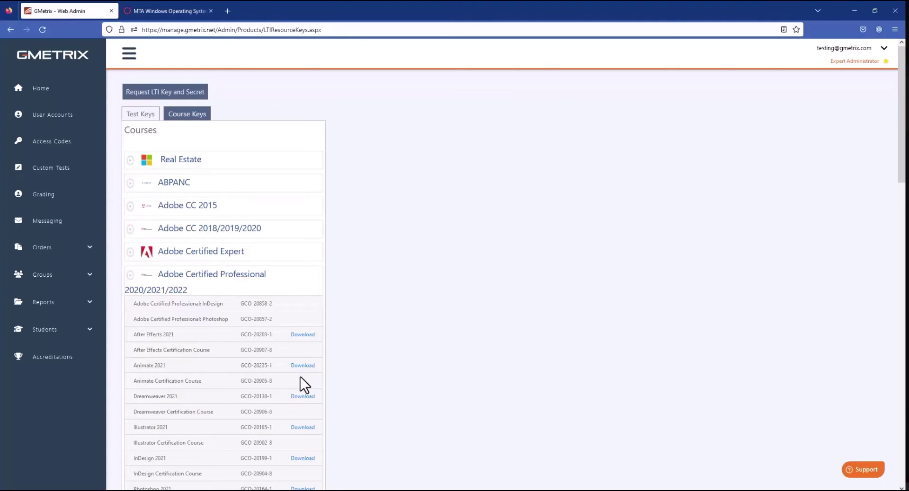
pyautogui.click(303, 334)
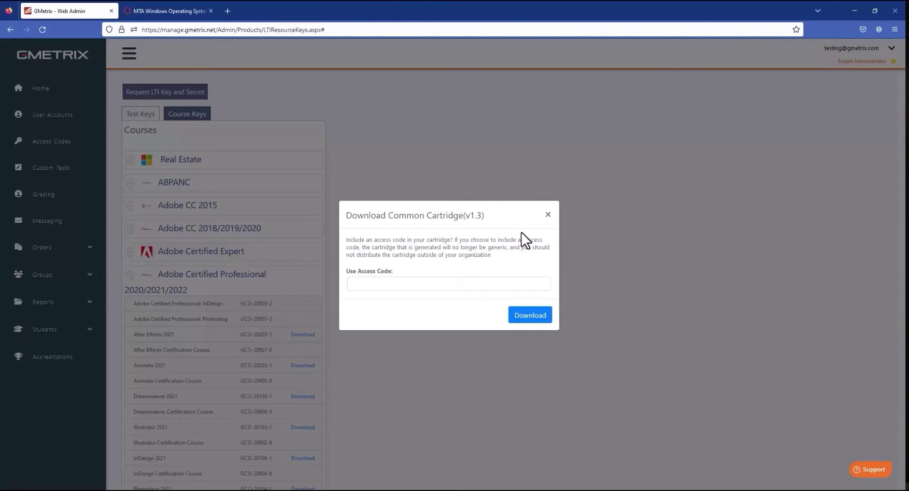
pyautogui.click(524, 315)
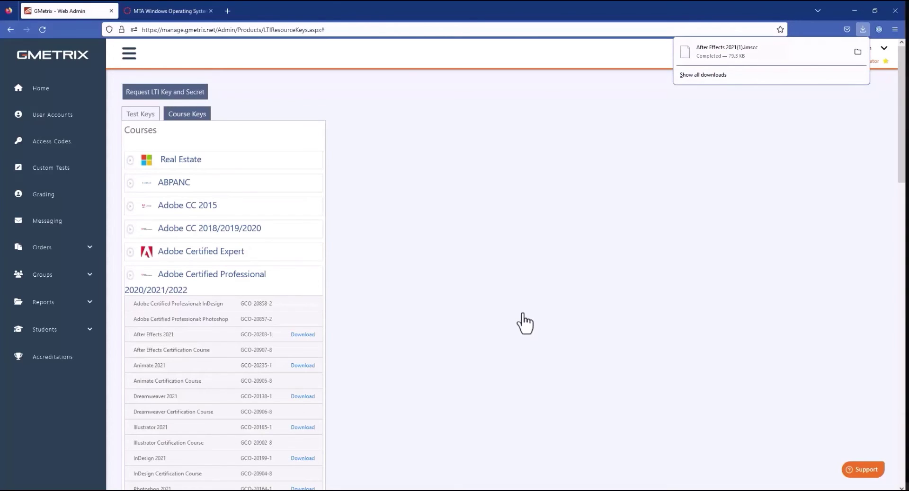
# - Switch to the After Effects 2021 Canvas course, import all content of After Effects 2021(1).imscc as a Common Cartridge 1.x Package, and review the import
pyautogui.hotkey('ctrl', 'Tab')
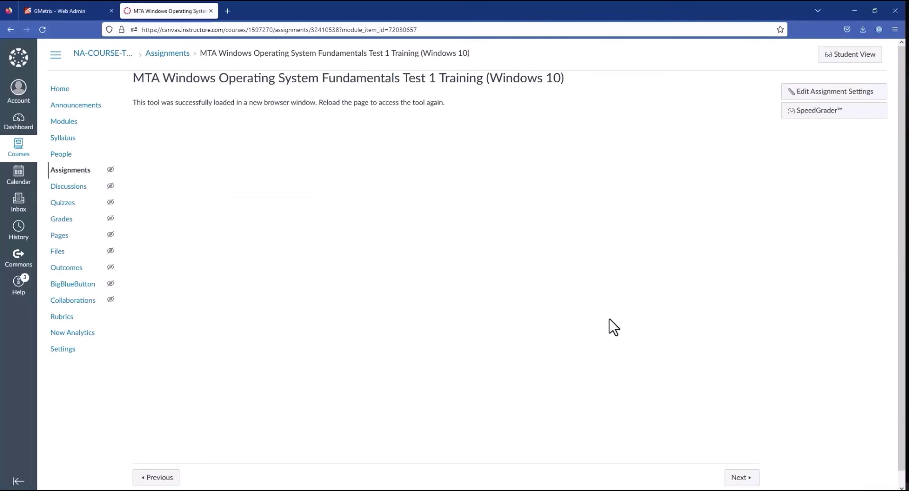
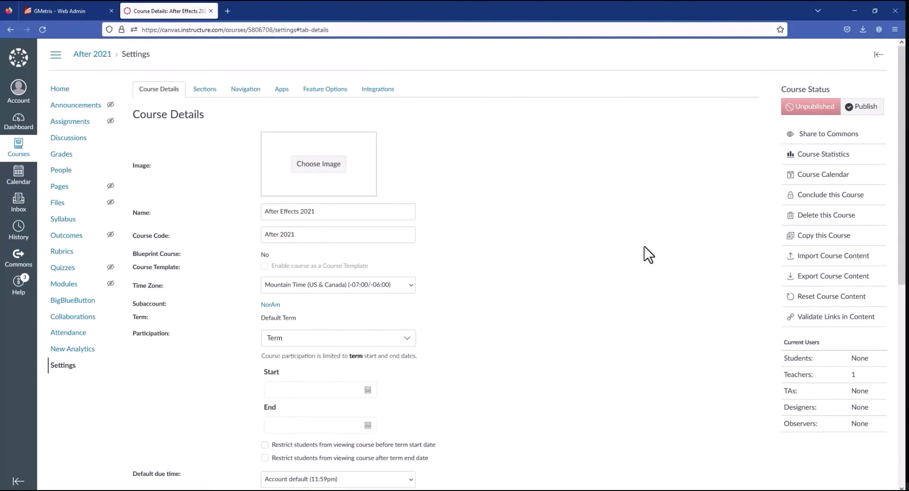
pyautogui.click(828, 257)
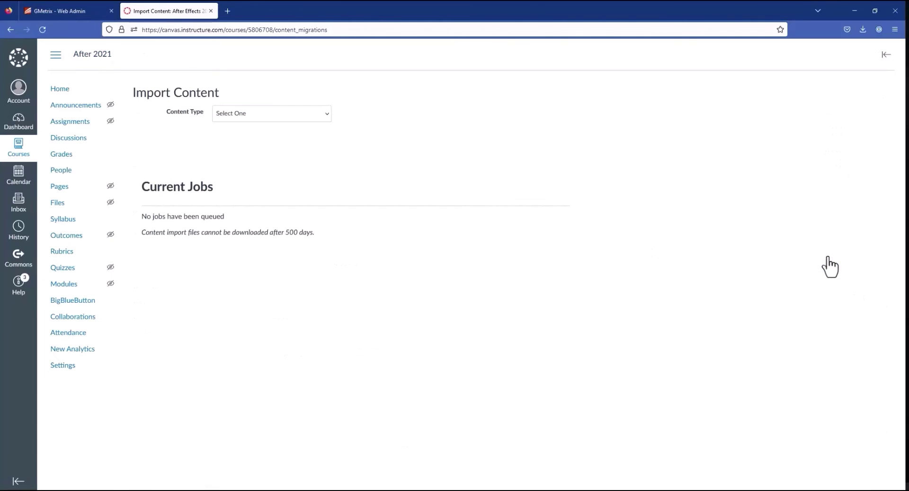
pyautogui.click(325, 115)
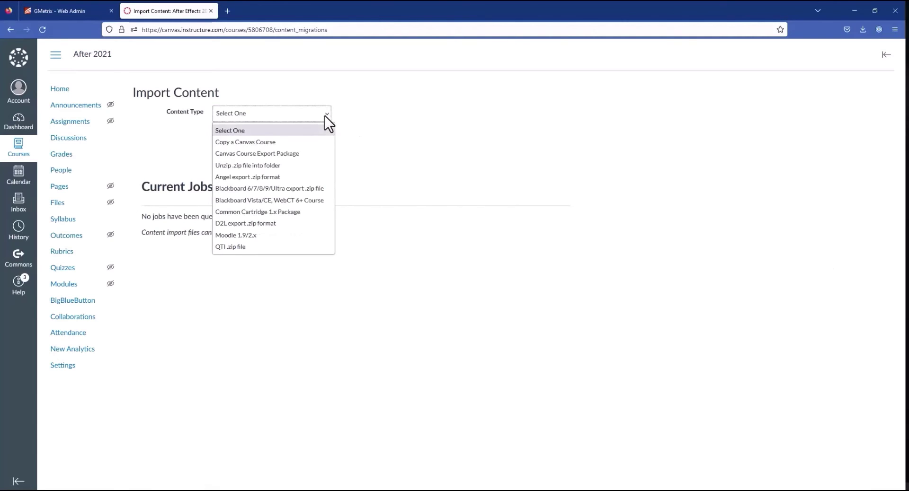
pyautogui.click(297, 216)
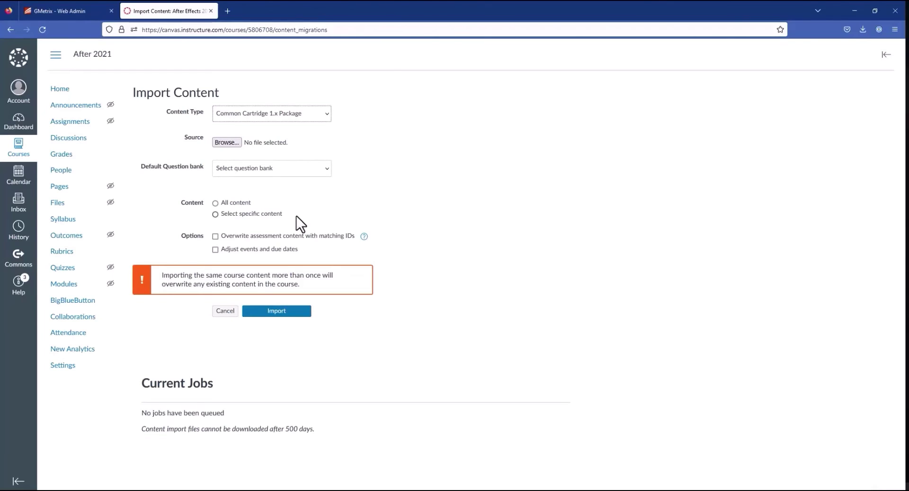
pyautogui.click(226, 143)
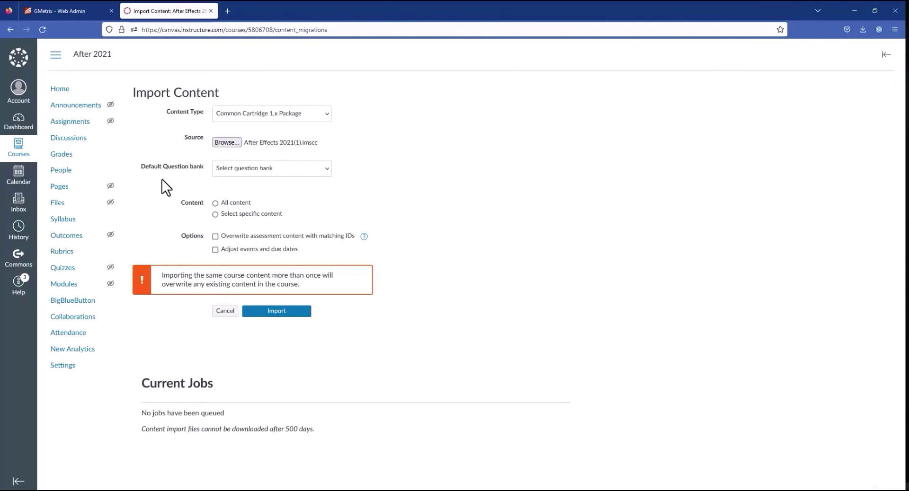
pyautogui.click(214, 203)
pyautogui.click(273, 314)
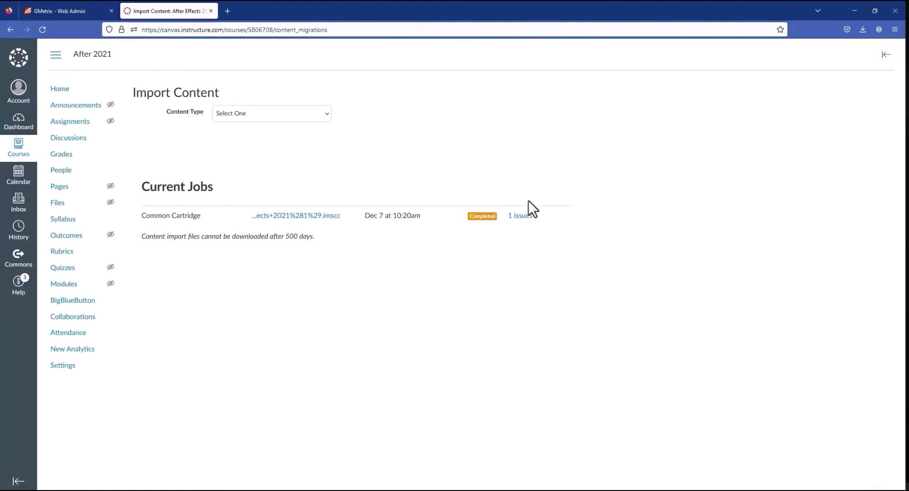
pyautogui.click(520, 216)
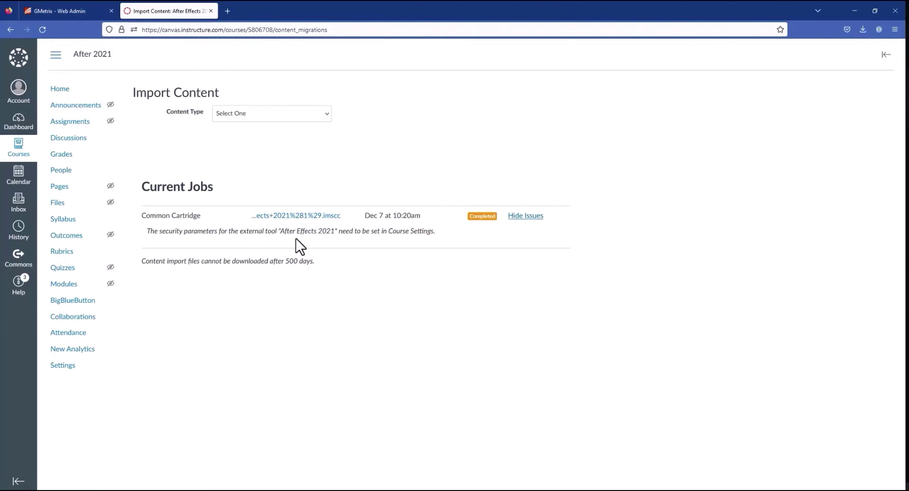
pyautogui.click(64, 89)
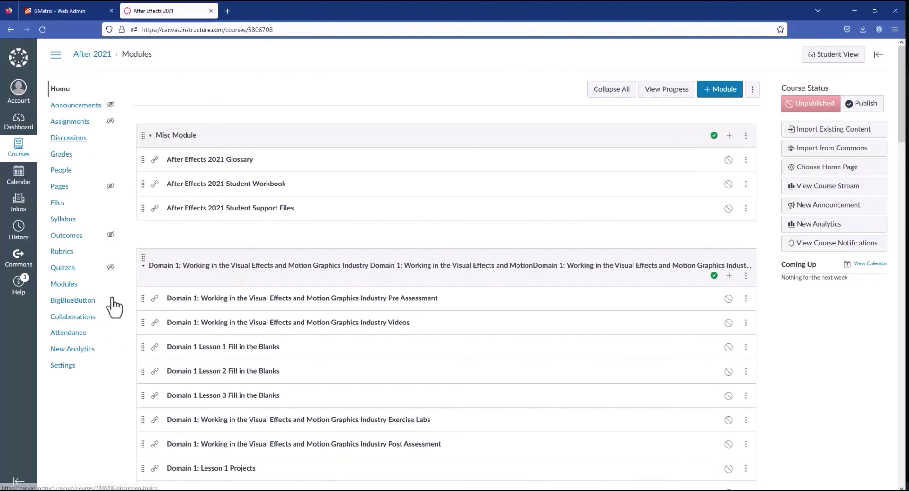
# - Edit the After Effects 2021 external app in the course settings, enter the consumer key and shared secret, and submit the changes
pyautogui.click(63, 367)
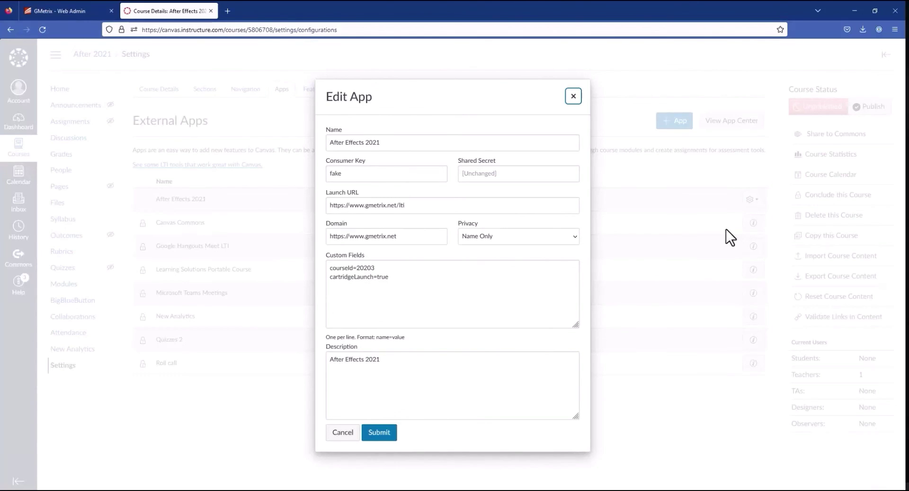
pyautogui.click(347, 179)
pyautogui.hotkey('ctrl', 'a')
pyautogui.hotkey('ctrl', 'v')
pyautogui.press('Tab')
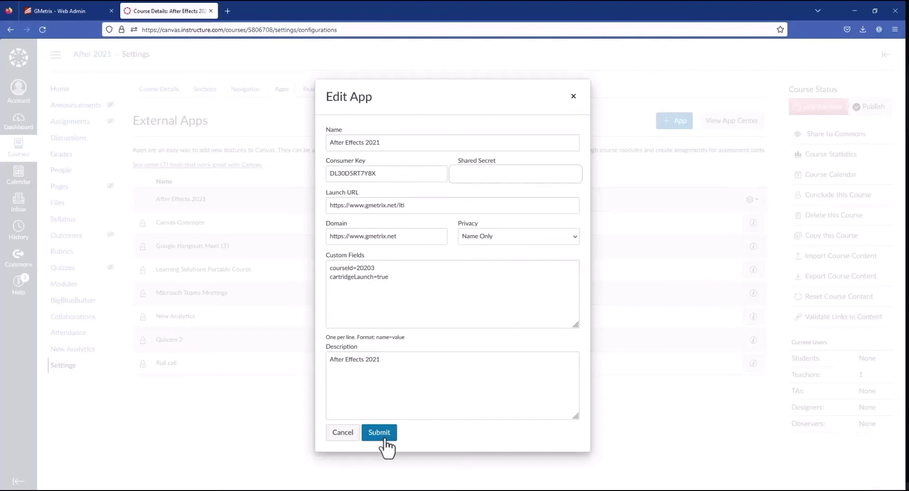
pyautogui.click(384, 433)
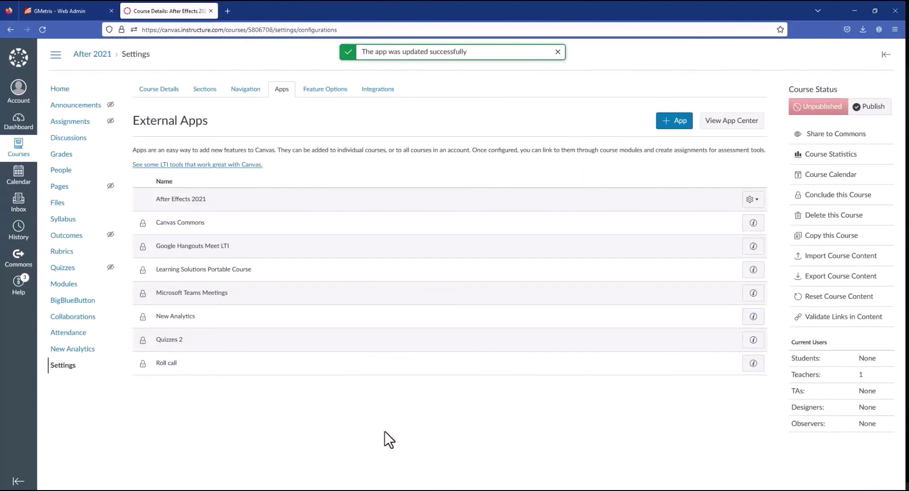
# - Launch the After Effects 2021 Glossary from the course's Misc Module and return to the module list
pyautogui.click(67, 92)
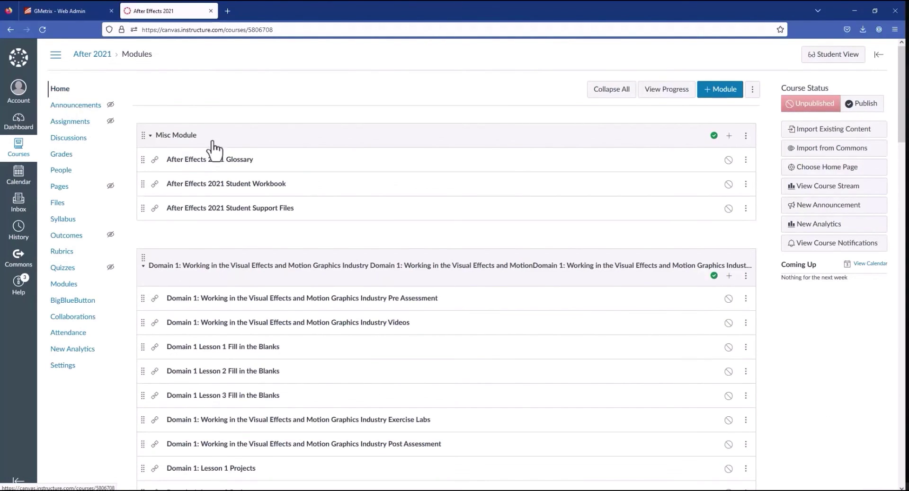
pyautogui.click(239, 160)
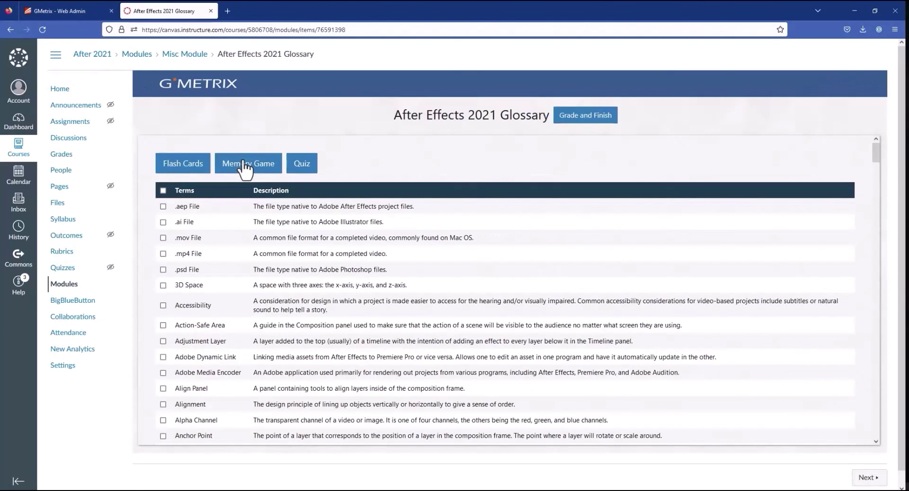
pyautogui.click(137, 54)
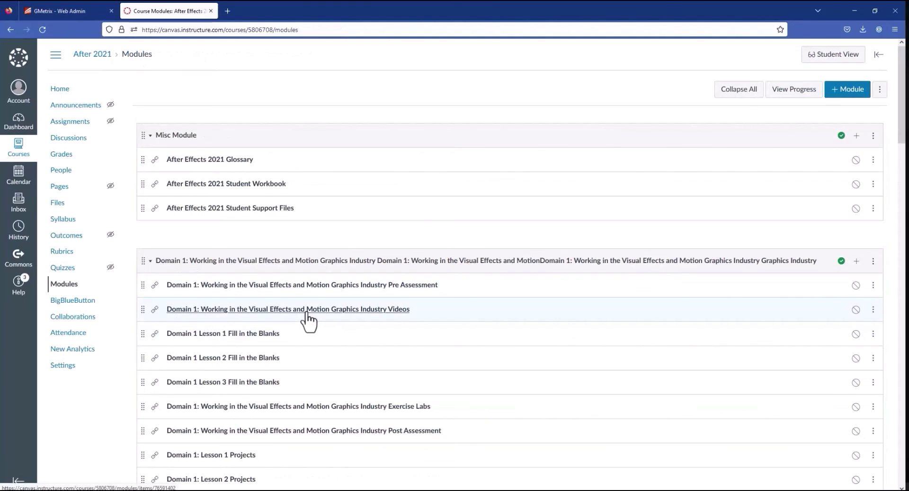
# - View the Domain 1: Working in the Visual Effects and Motion Graphics Industry Videos item and return to the course home
pyautogui.click(377, 312)
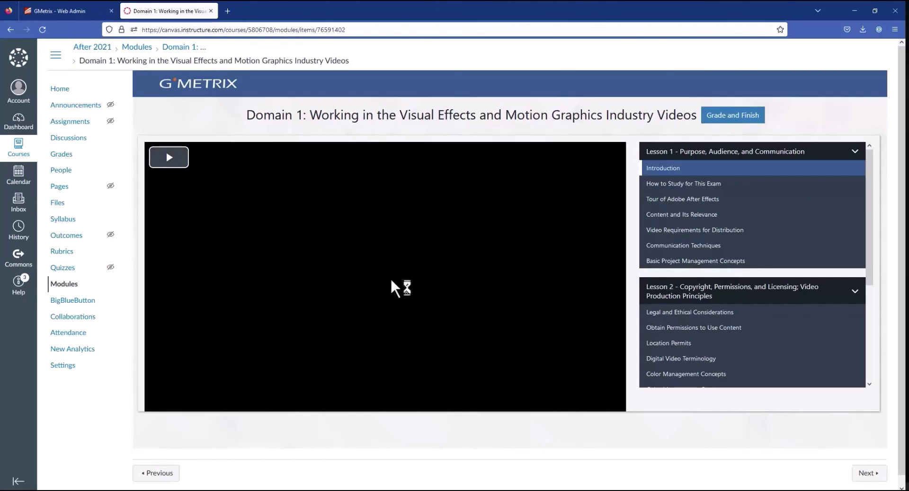
pyautogui.scroll(-1, 388, 369)
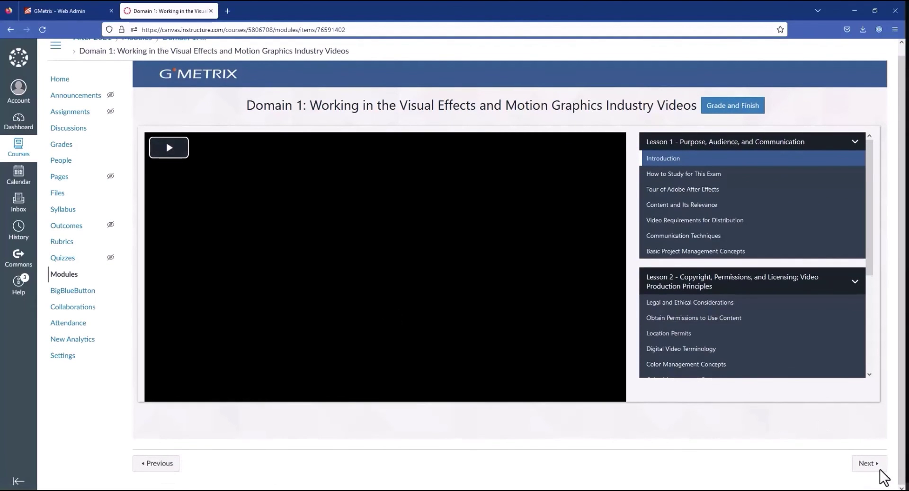
pyautogui.scroll(1, 396, 217)
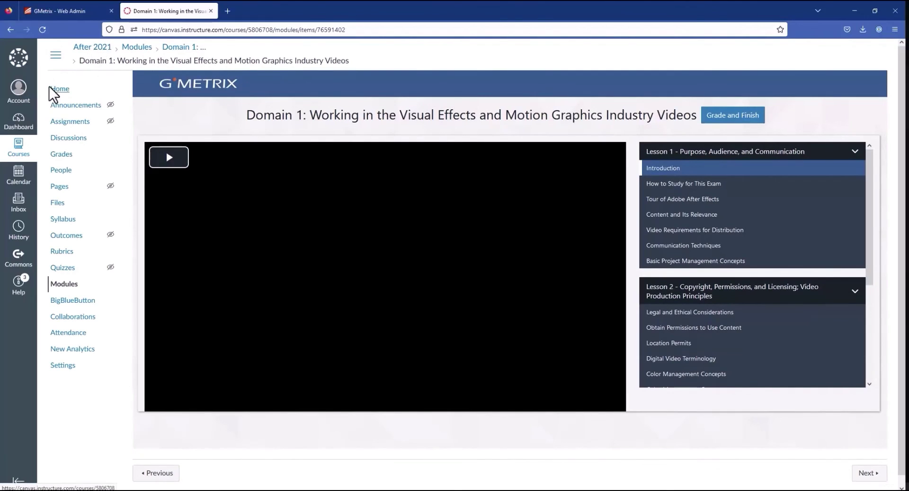
pyautogui.click(60, 101)
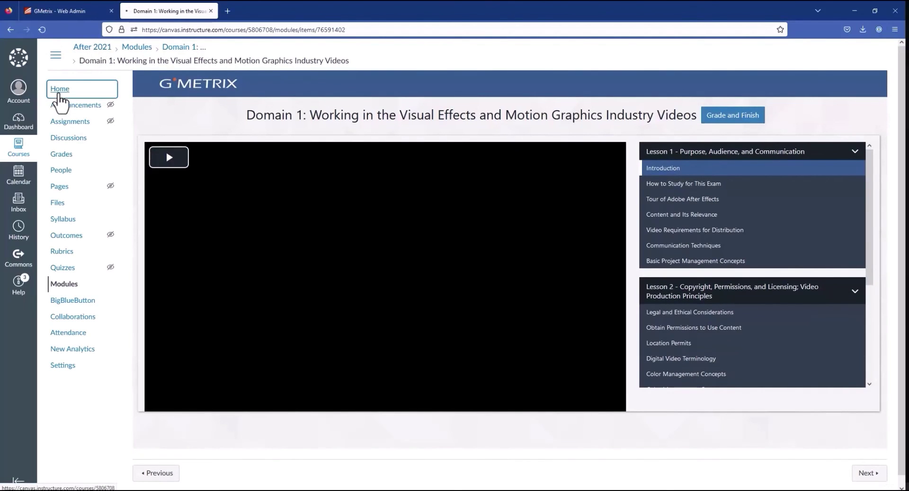